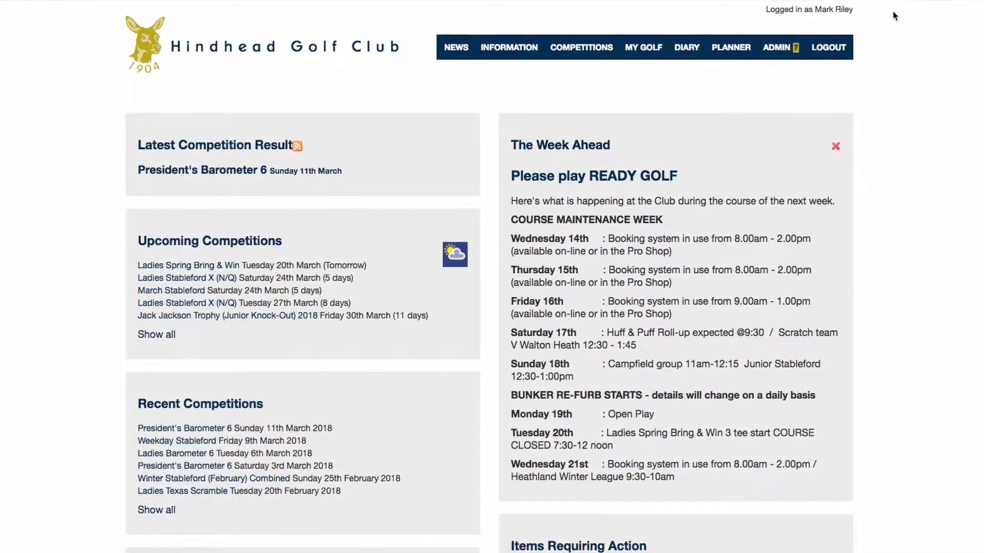
- Open the ADMIN dropdown in the top navigation bar of the member homepage
left_click(775, 54)
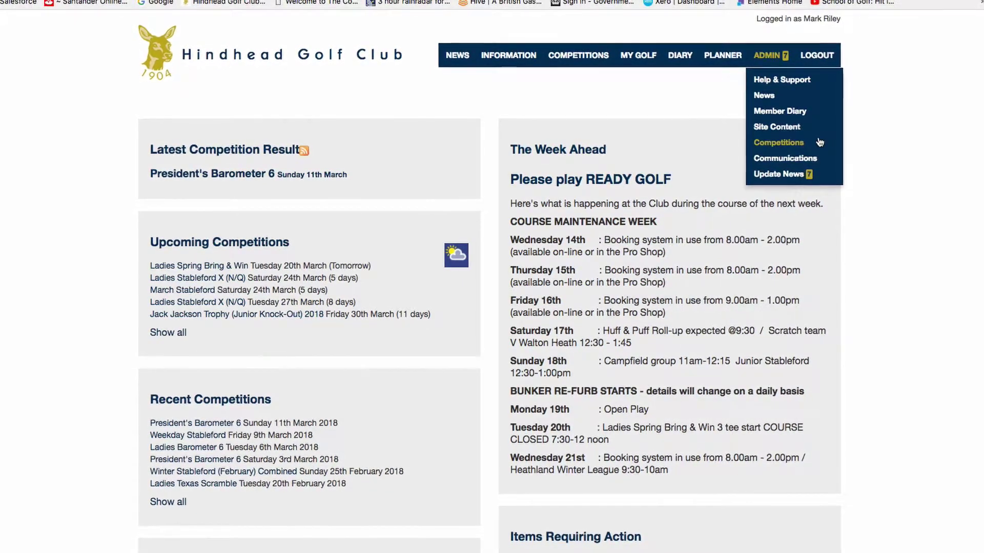
- Go to Admin > Competitions and its Match Management tab listing squads and leagues
left_click(771, 146)
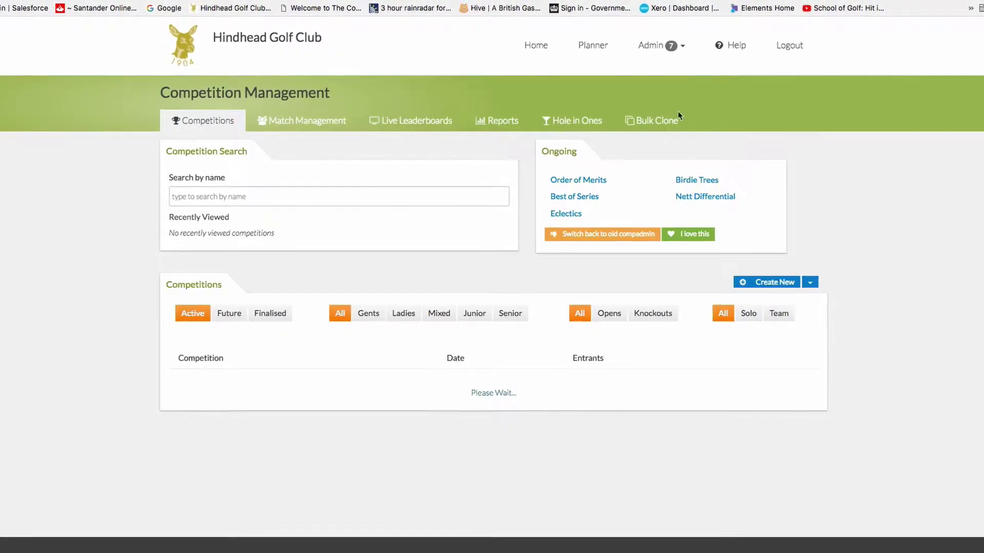
left_click(296, 124)
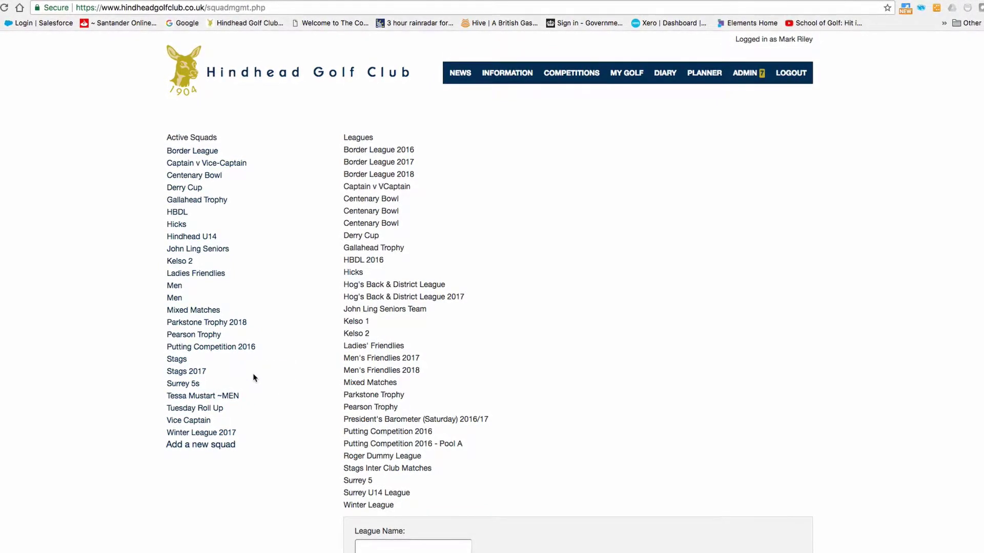
- Open the Create a New Fixture For Stags form from the Active Squads list
left_click(182, 358)
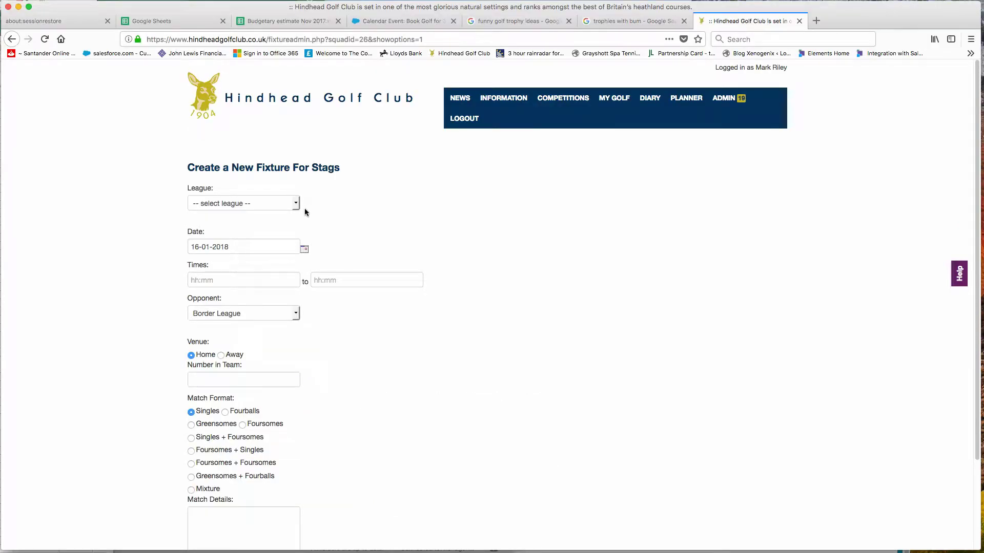
- Choose the Stags Inter Club Matches league and the fixture date 26-03-2018
left_click(296, 205)
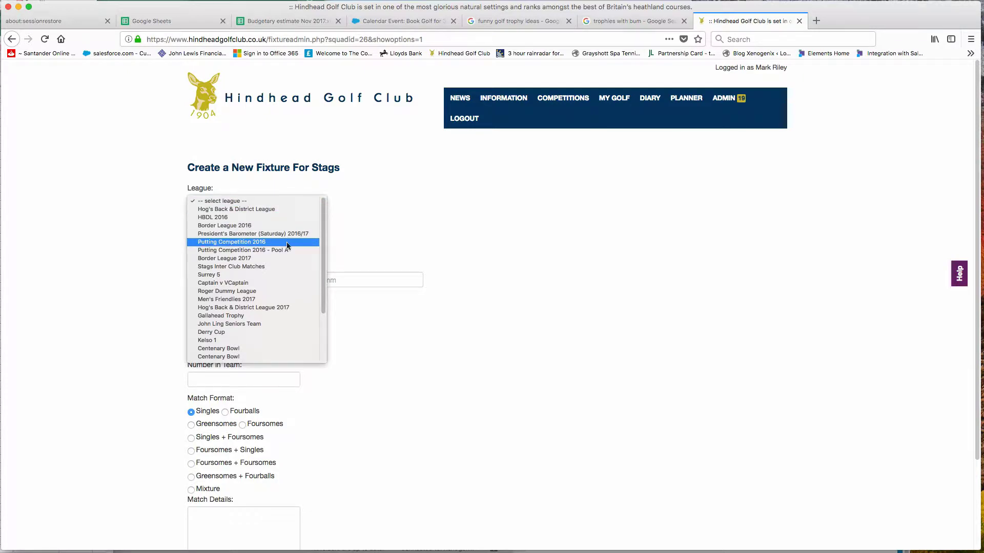
scroll(274, 312, "down", 2)
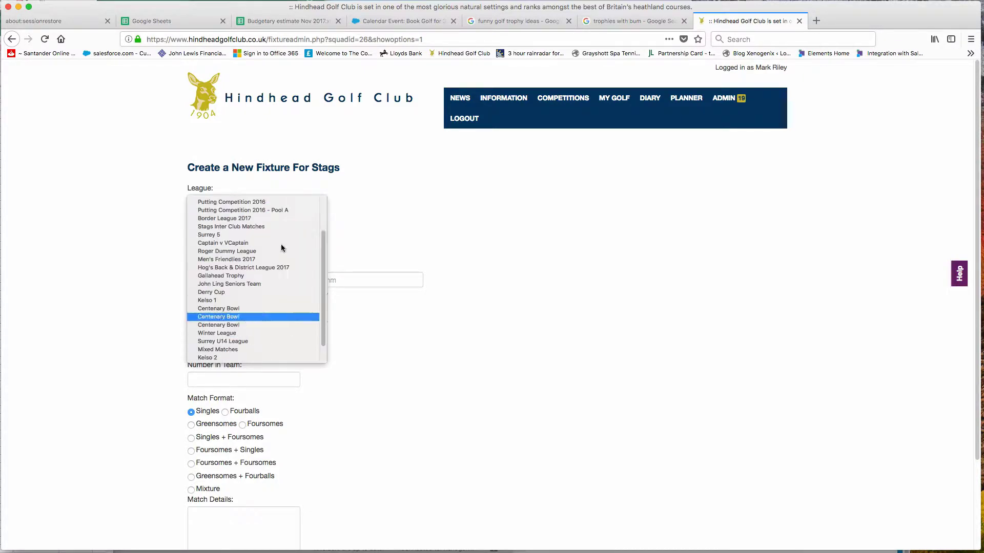
left_click(257, 228)
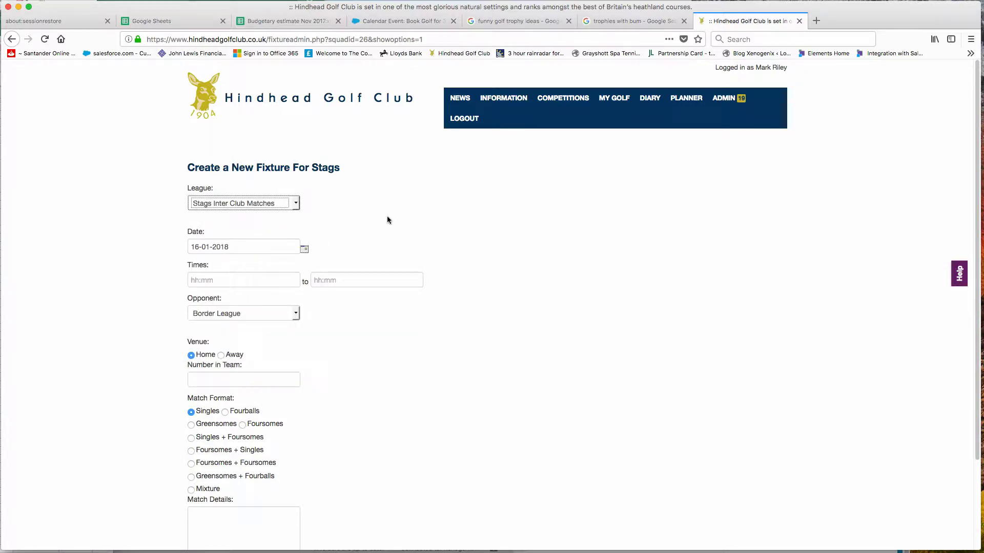
left_click(305, 250)
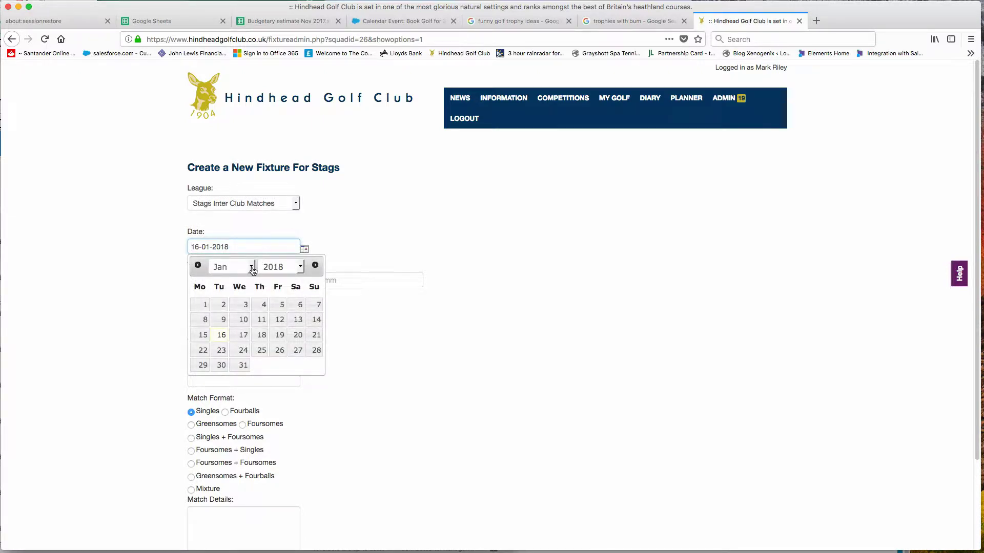
left_click(253, 270)
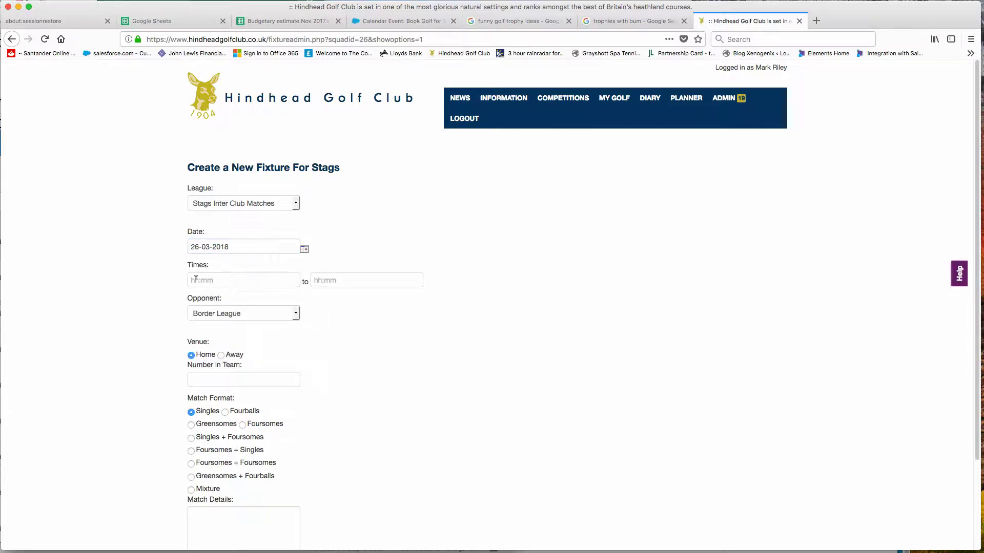
- Enter fixture times from 08:45 to 10:00
left_click(196, 279)
type("08:45")
key("Tab")
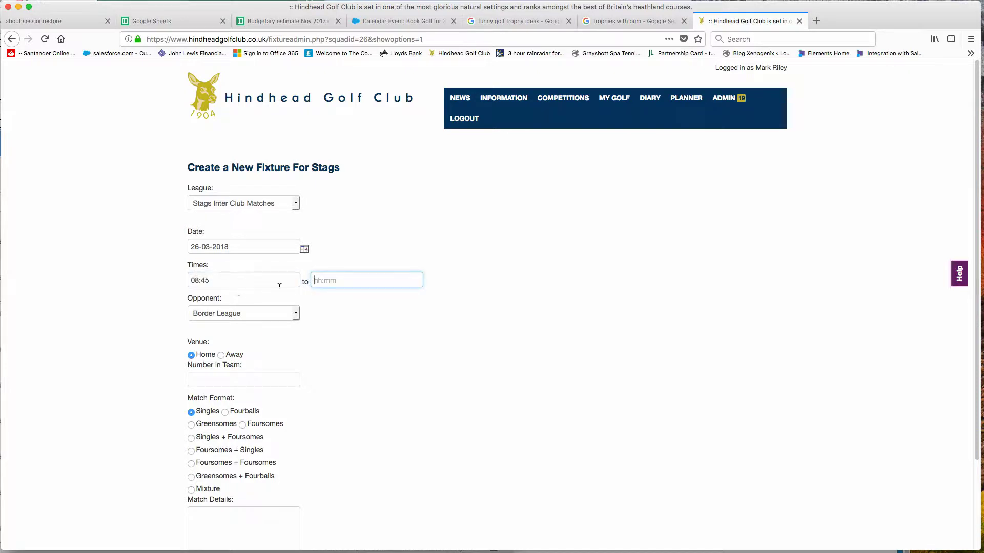
type("10:00")
key("Tab")
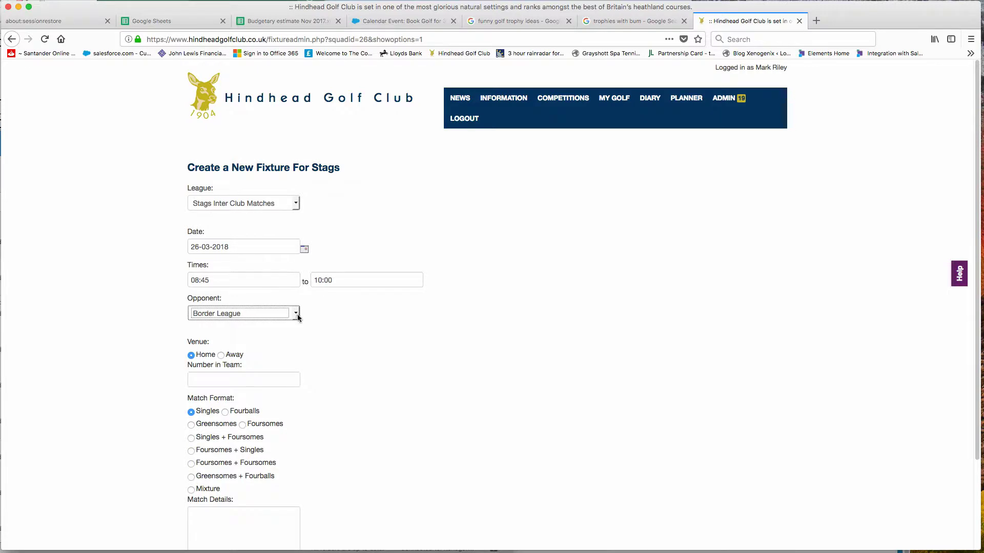
- Set the opponent to Other, named Littlehampton
left_click(296, 314)
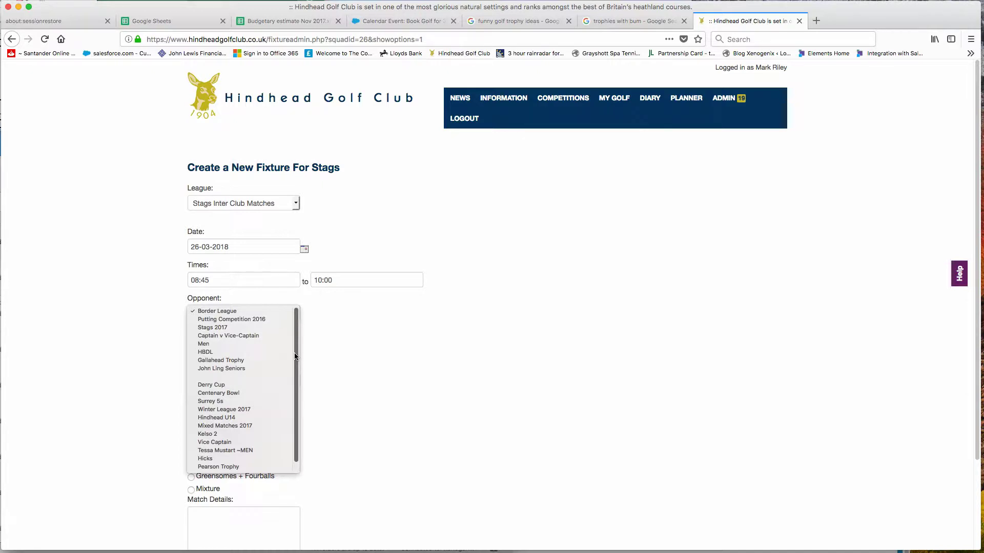
left_click_drag(295, 354, 296, 404)
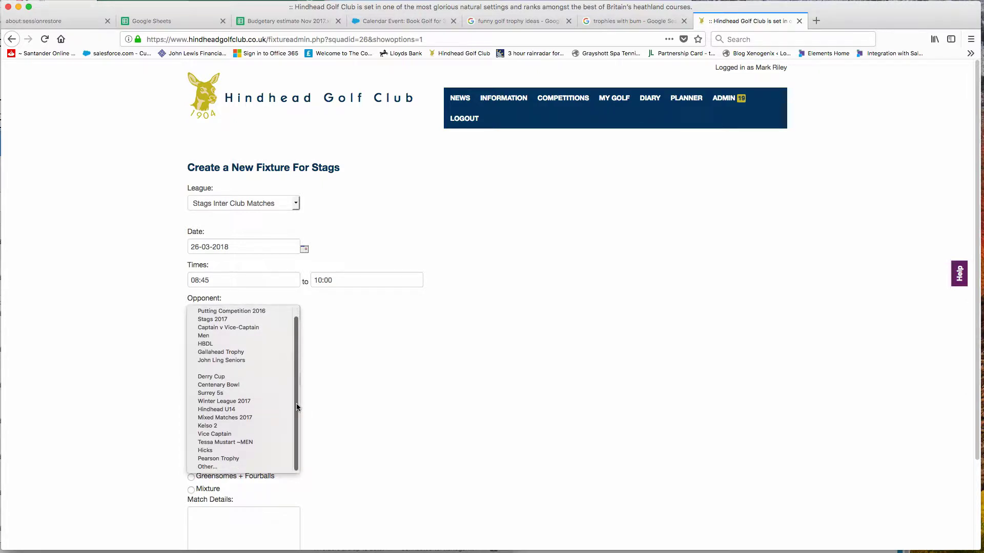
left_click(208, 467)
left_click(215, 331)
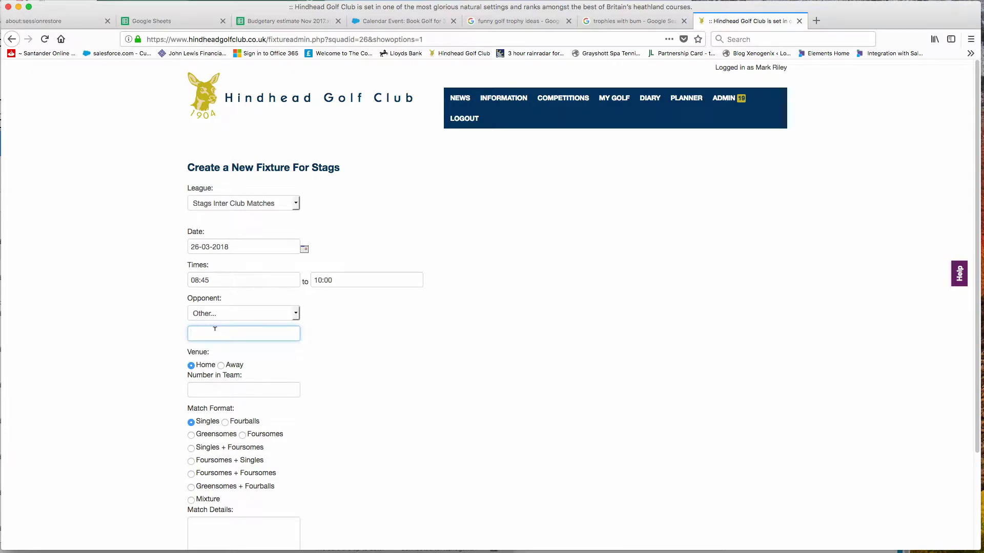
type("Littlehampton")
- Set 16 in the team, Fourballs format, and a match-details note naming the match captain
left_click(200, 387)
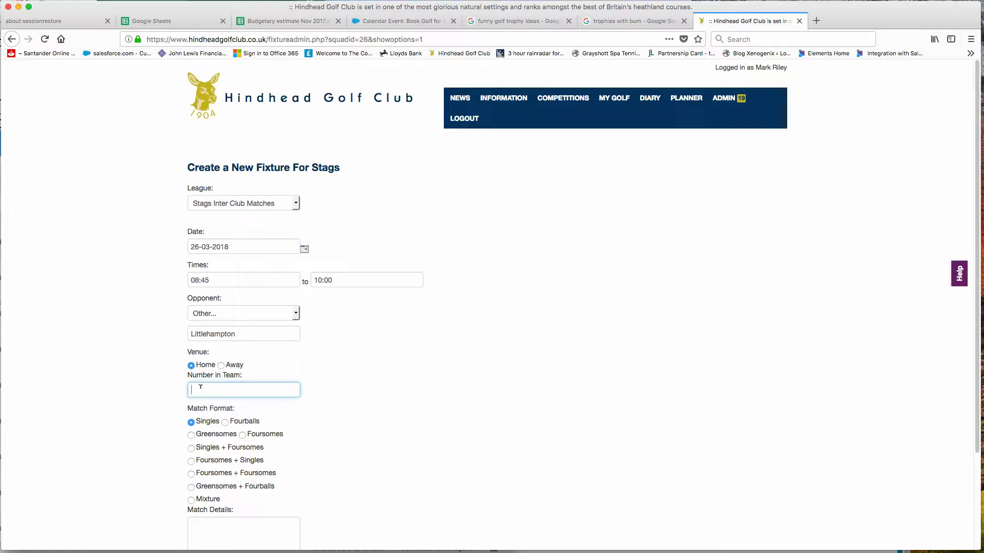
type("16")
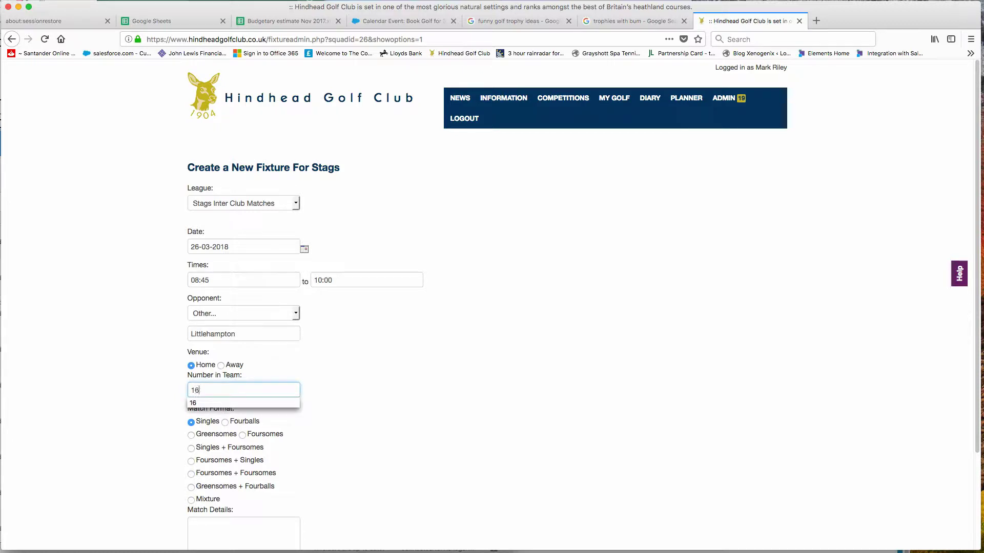
left_click(90, 388)
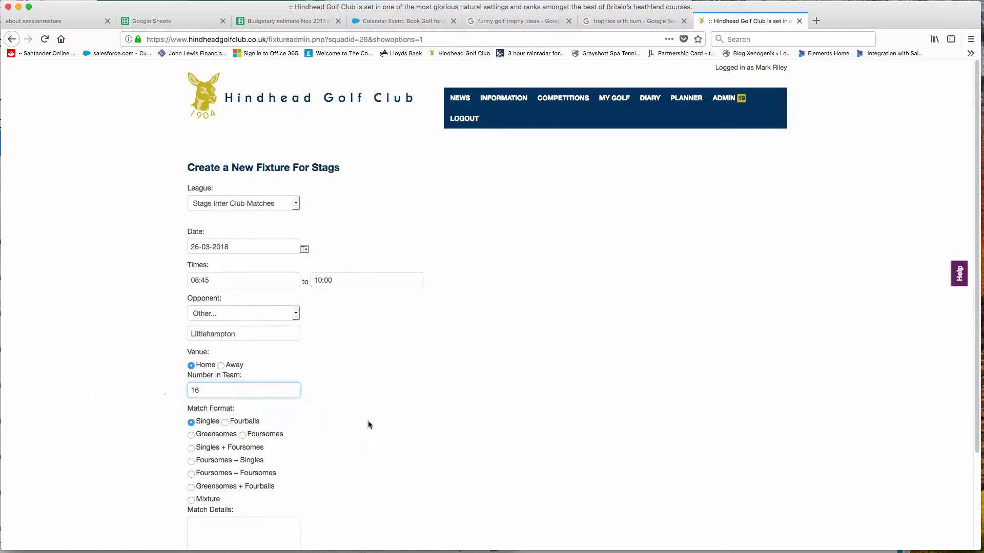
left_click(225, 422)
scroll(367, 417, "down", 5)
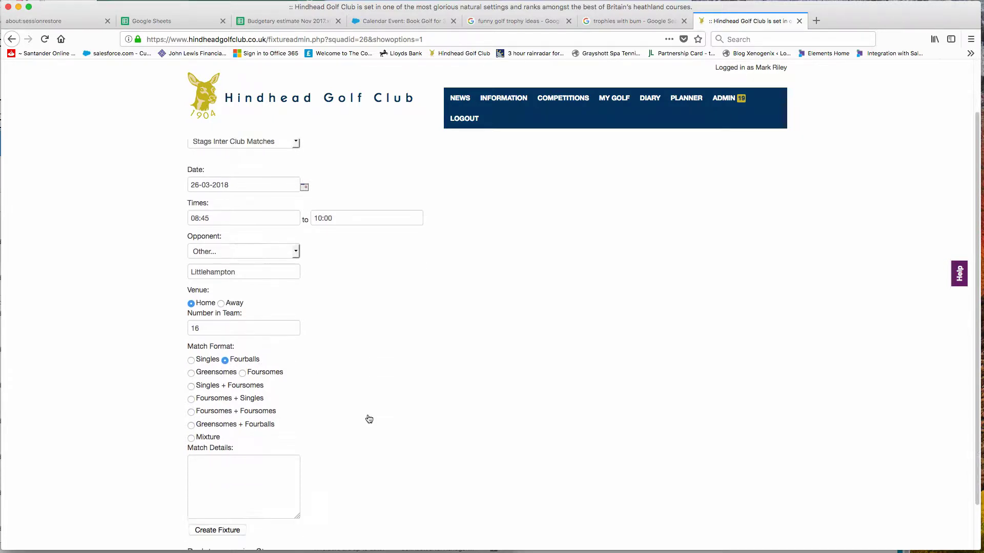
left_click(213, 408)
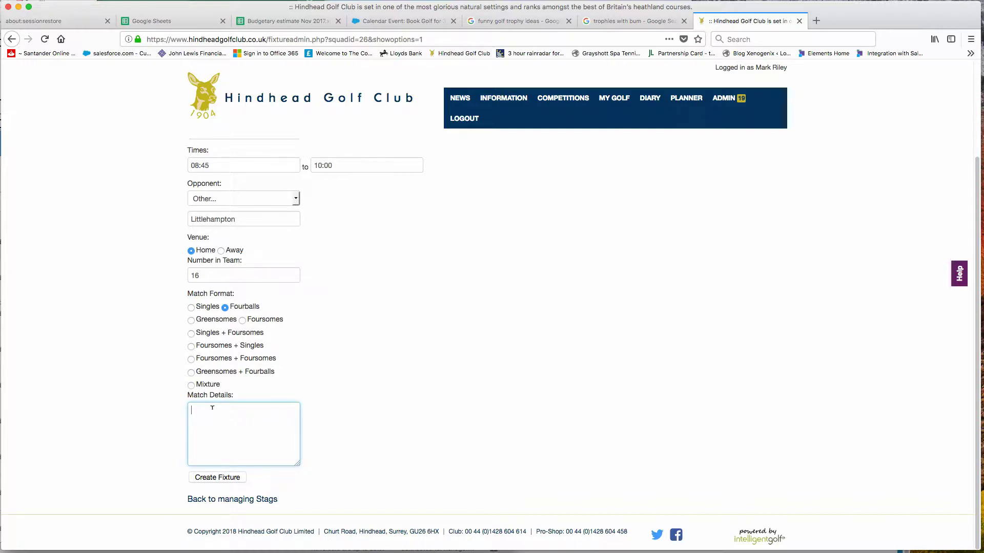
- Create the Stags Versus Littlehampton fixture for Monday 26th March
left_click(217, 479)
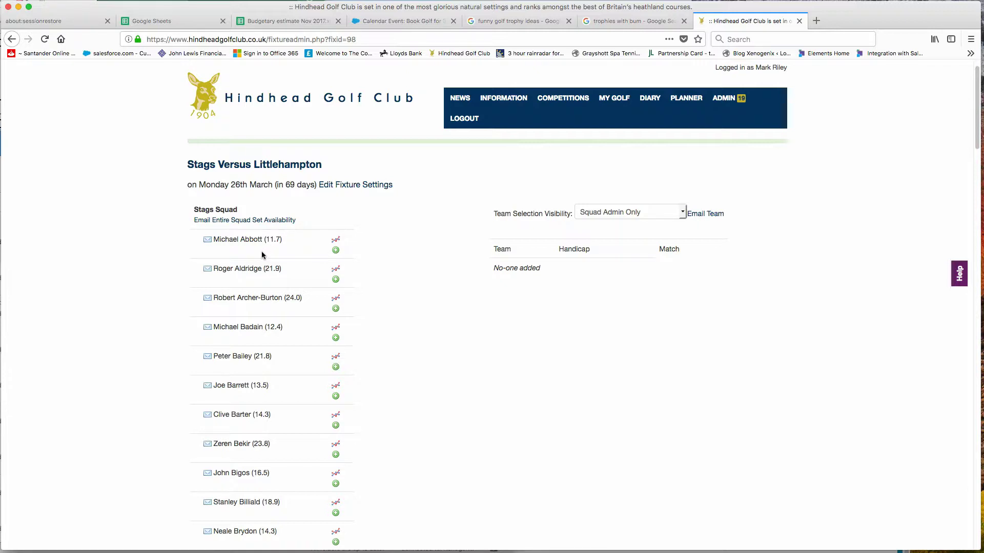
- Add the handicap 6.2 Stags squad member to the fixture team
mouse_move(336, 238)
scroll(441, 427, "down", 5)
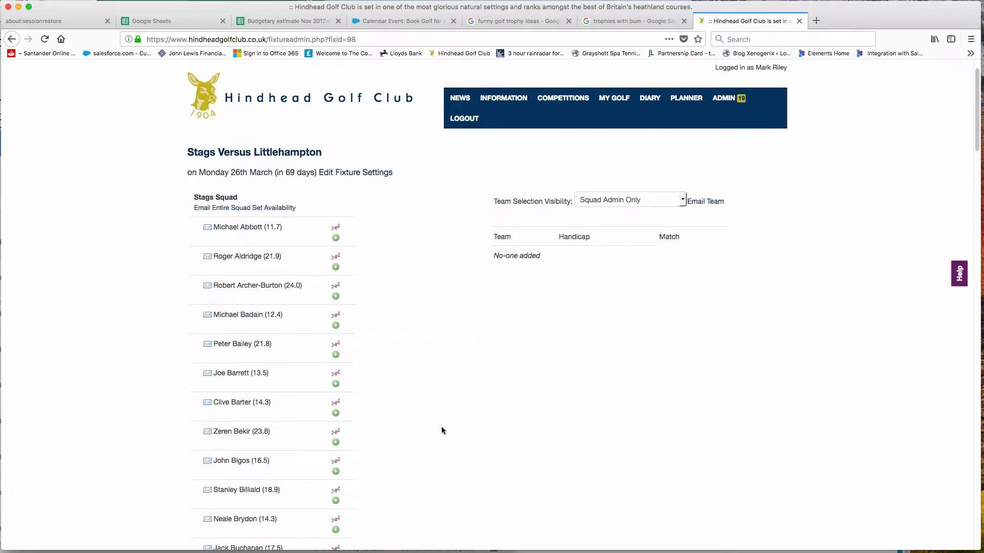
scroll(442, 428, "down", 13)
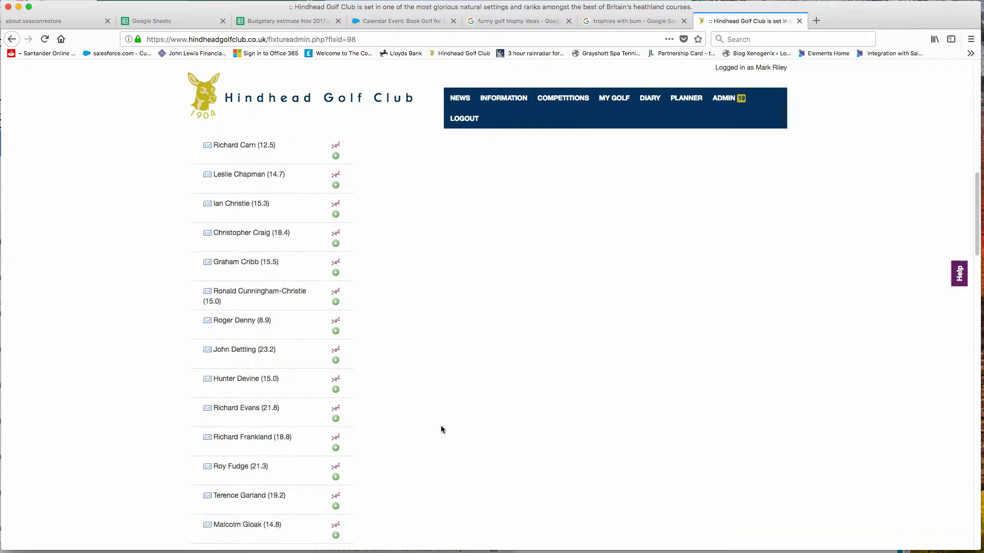
scroll(442, 428, "down", 10)
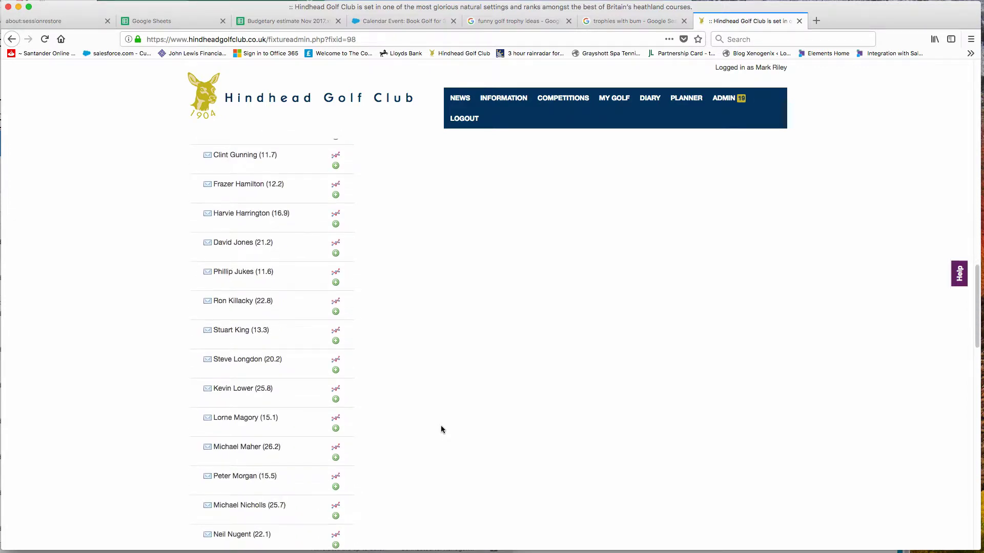
scroll(442, 428, "down", 5)
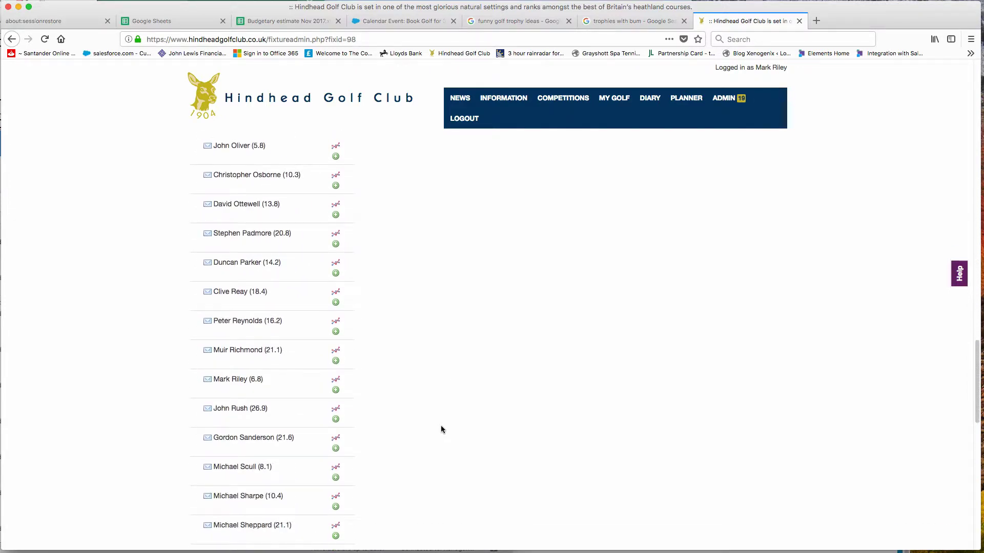
scroll(442, 428, "down", 2)
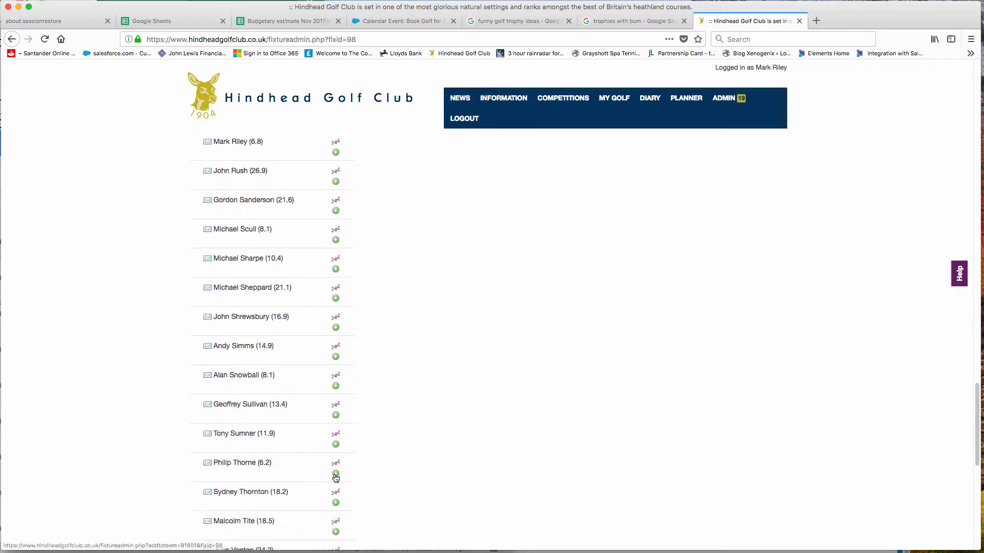
left_click(336, 474)
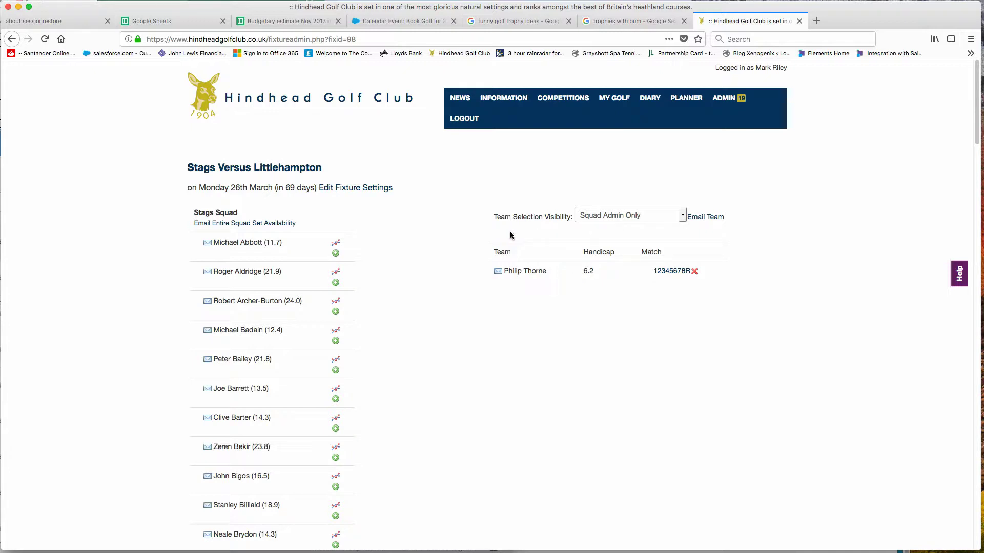
- Set Team Selection Visibility to Squad Members Only
left_click(683, 219)
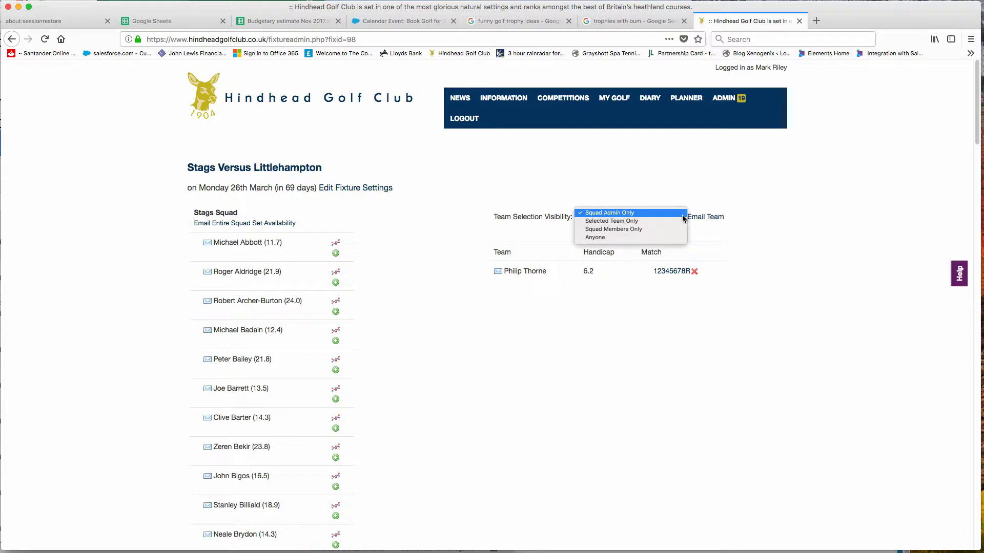
left_click(654, 231)
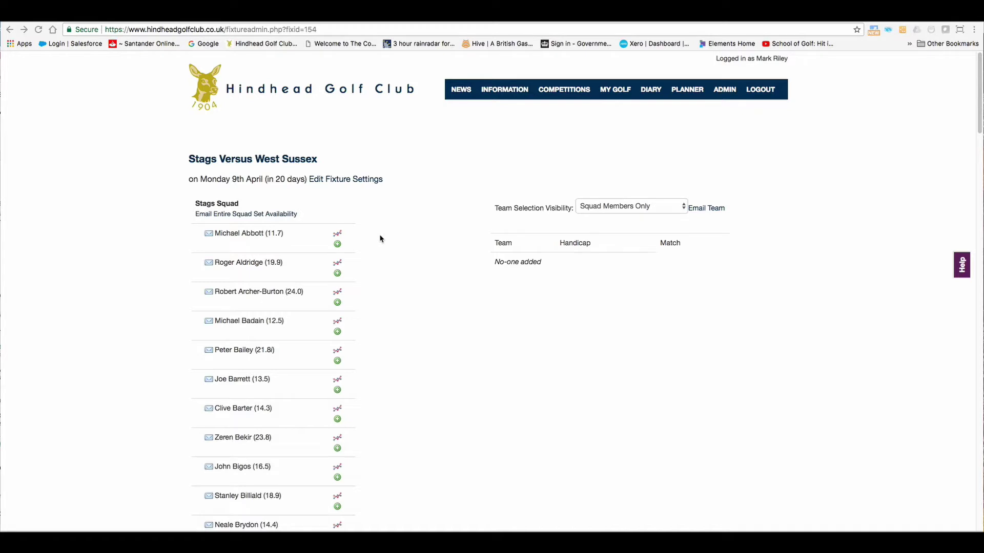
- Open the Set Availability form for the Stags Versus West Sussex squad
left_click(276, 214)
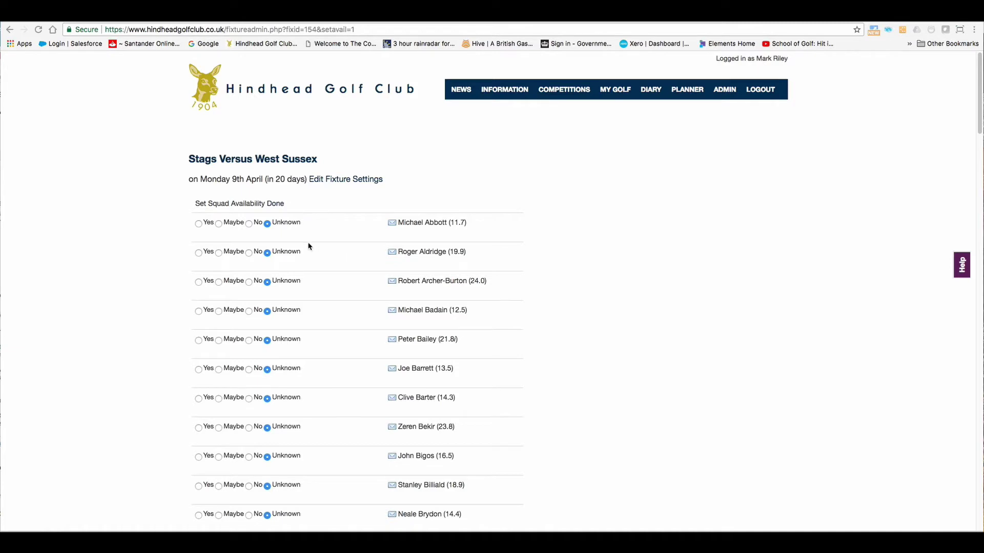
- Mark the first four squad players Yes, Maybe, No and Yes
left_click(198, 225)
left_click(220, 254)
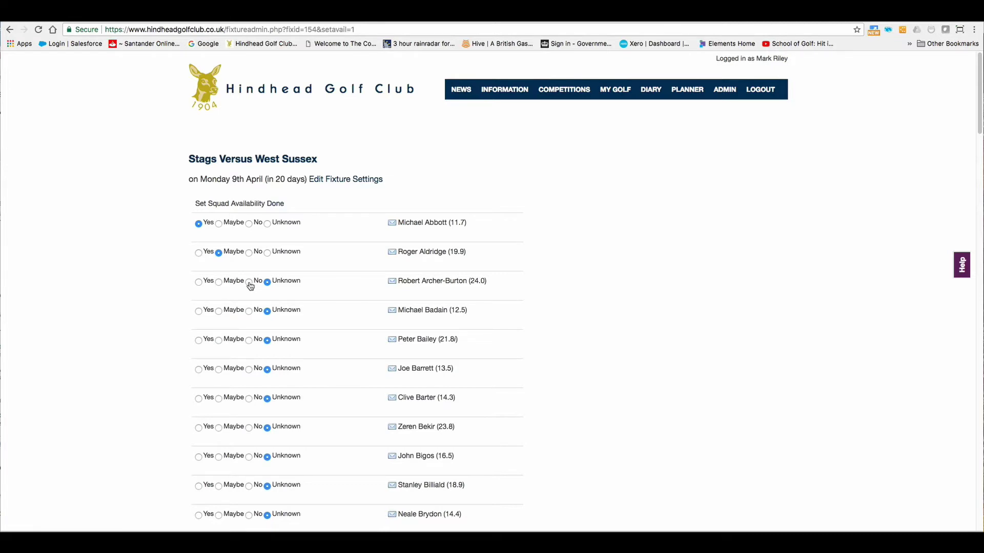
left_click(250, 282)
left_click(198, 311)
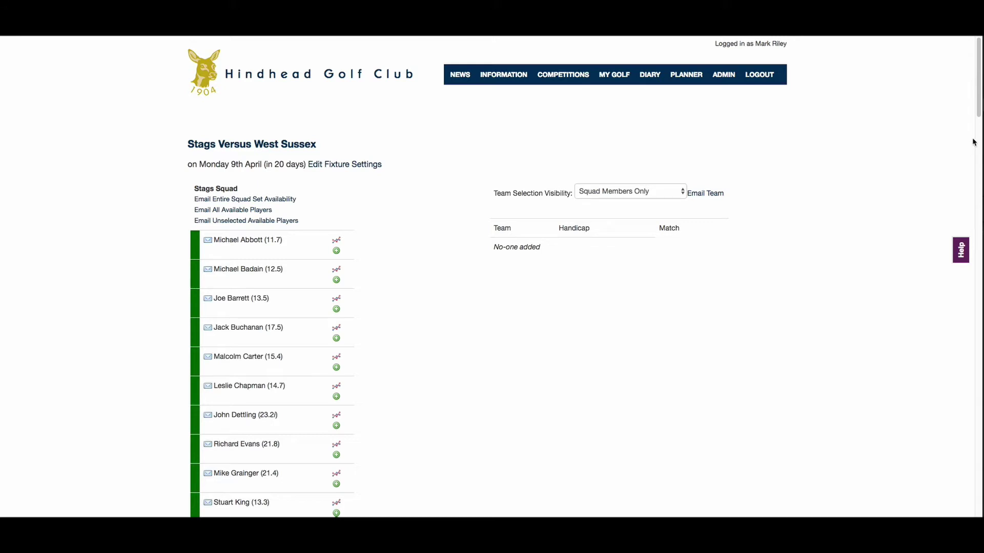
left_click_drag(978, 112, 977, 323)
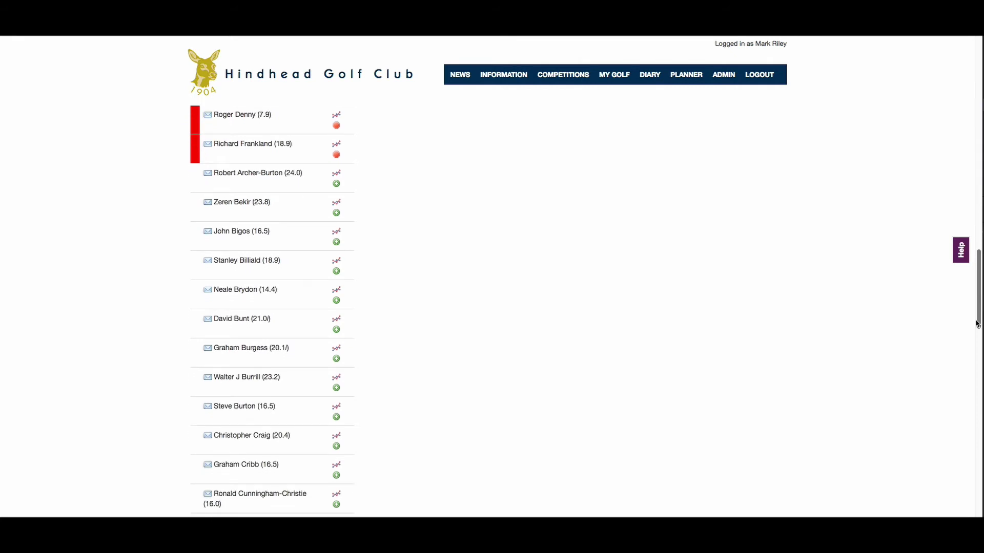